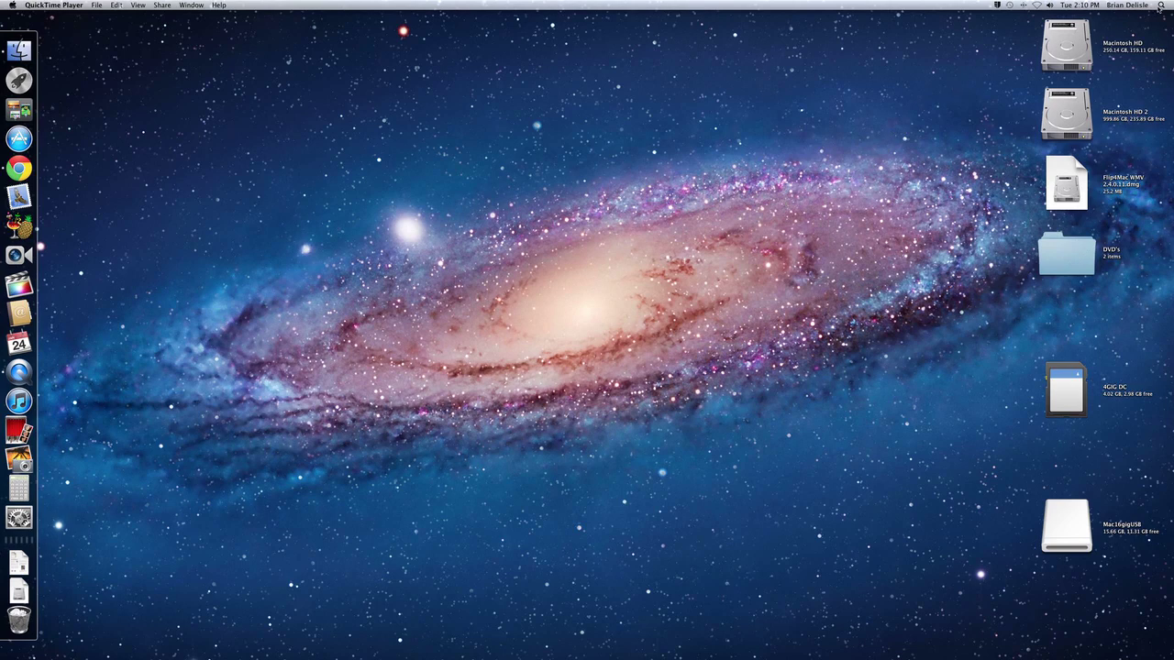
# - Launch Disk Utility from a Spotlight search for 'disk'
pyautogui.click(1160, 5)
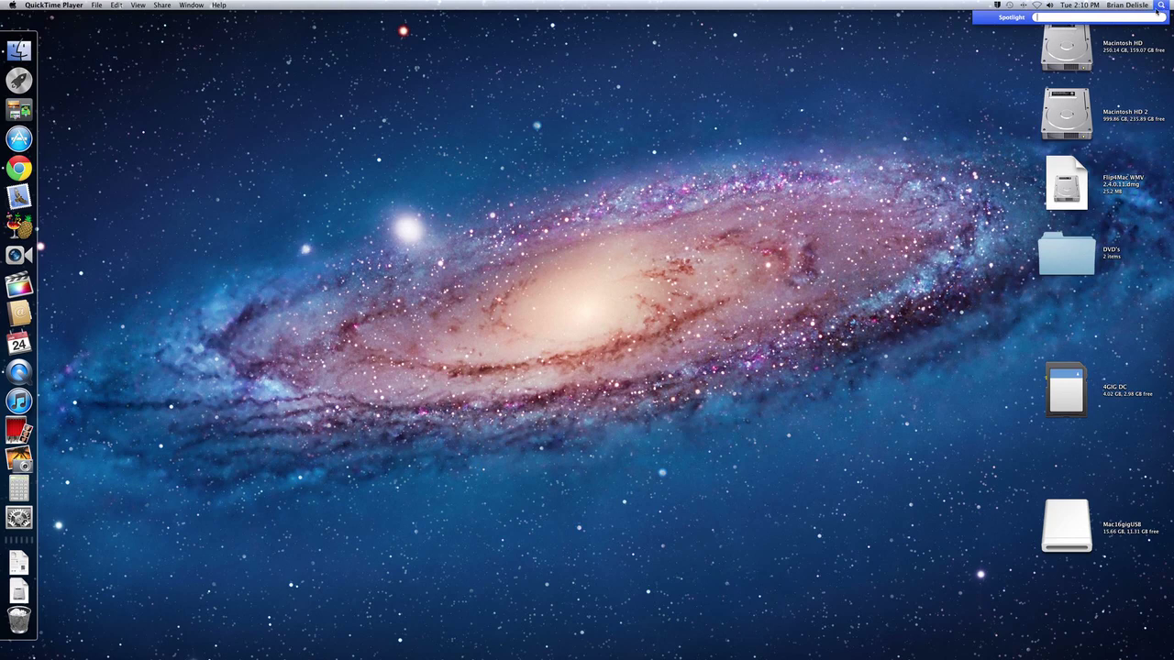
pyautogui.write('disk')
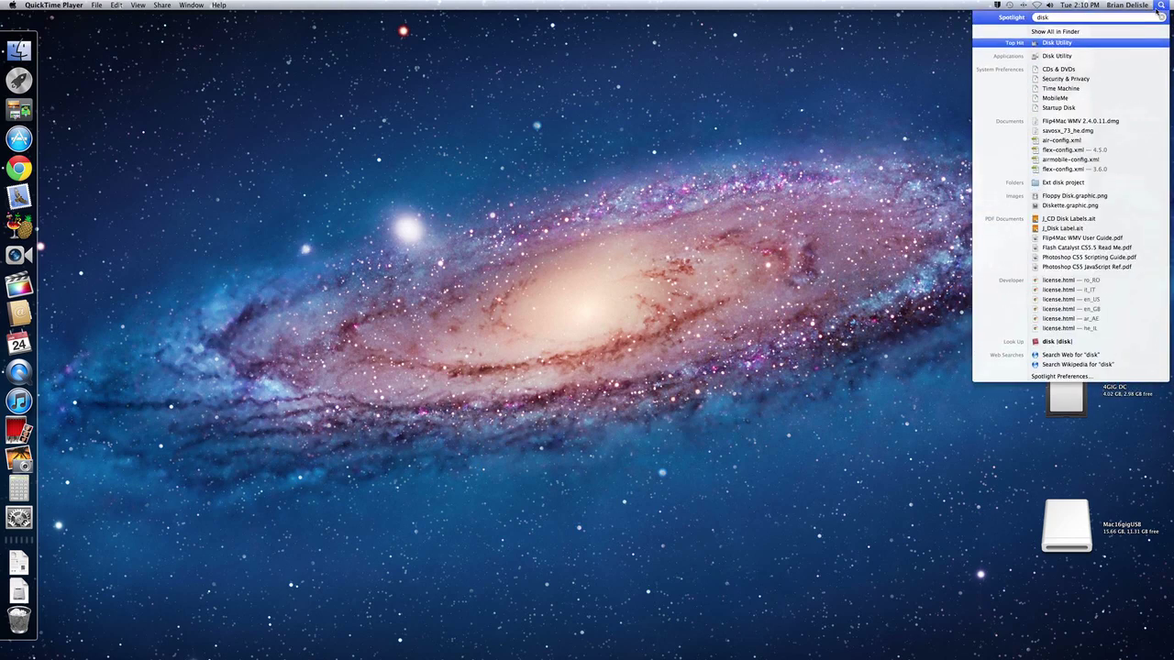
pyautogui.press('Return')
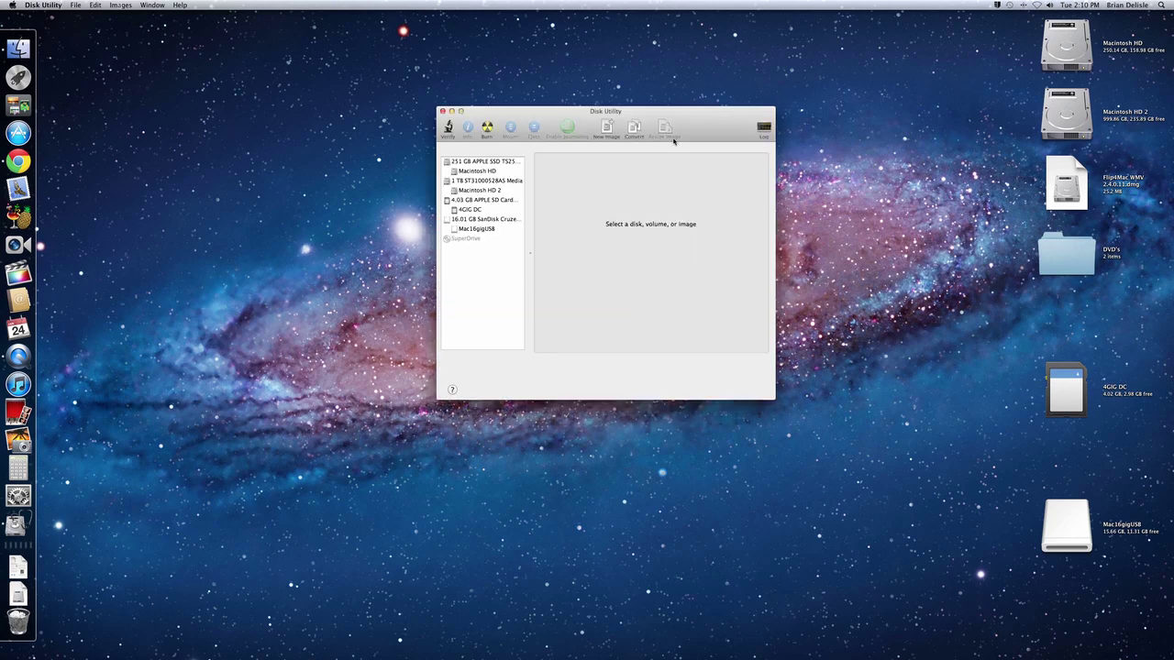
# - Erase the 16.01 GB SanDisk Cruzer as Mac OS Extended (Journaled), naming the volume FCPextHD
pyautogui.click(491, 220)
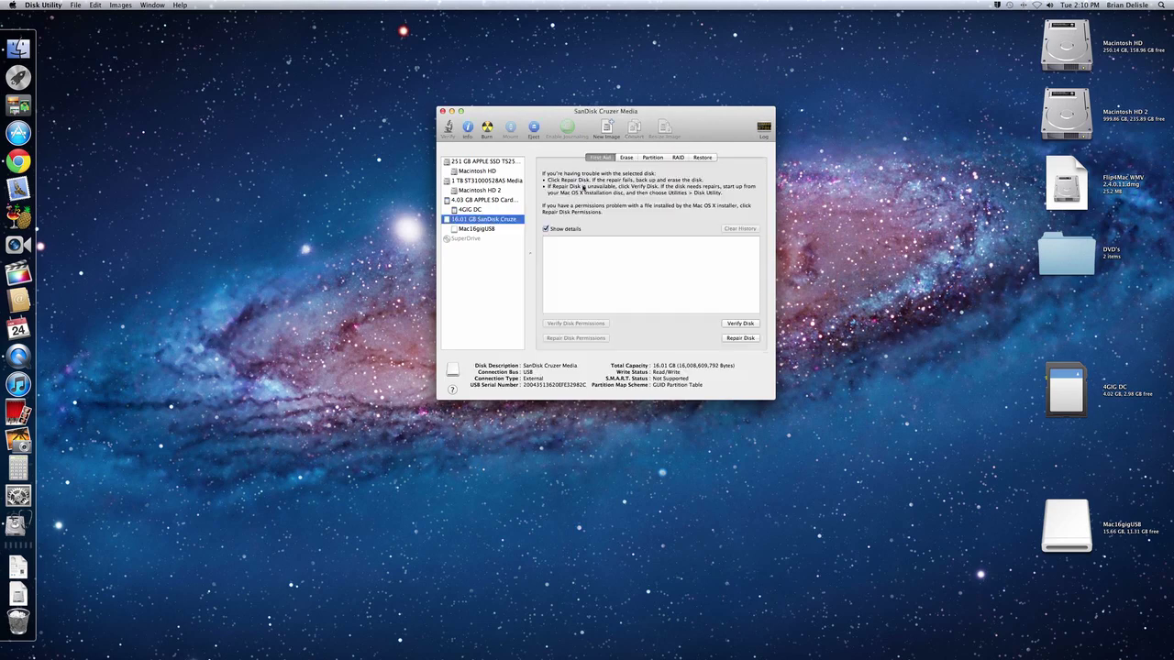
pyautogui.click(630, 159)
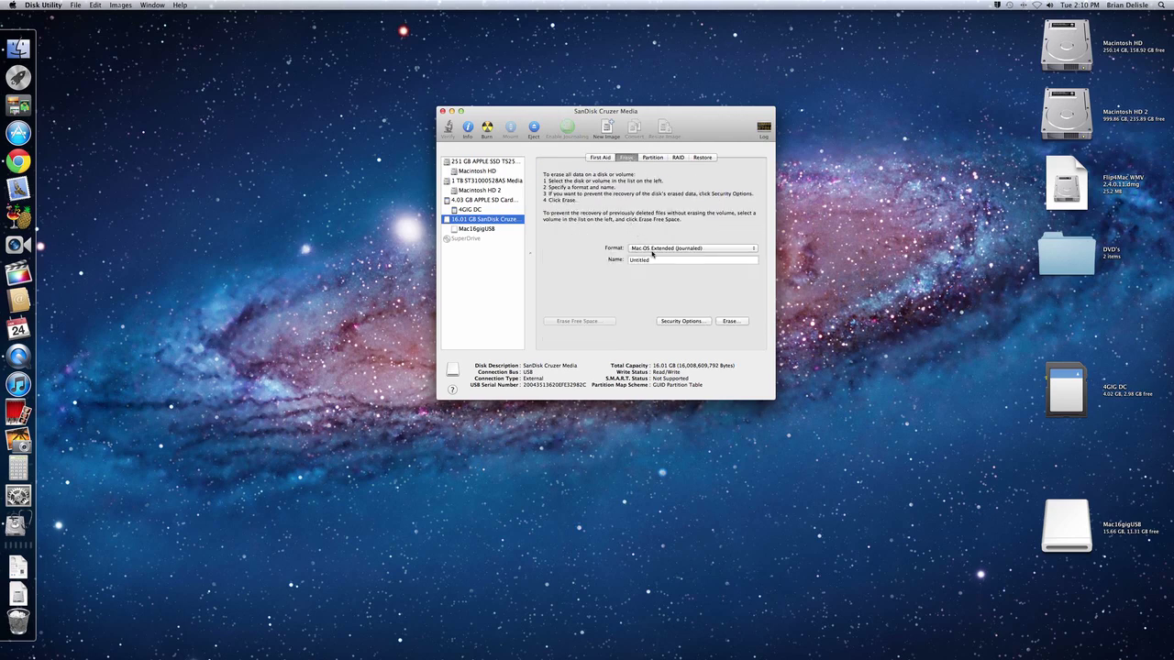
pyautogui.moveTo(653, 260); pyautogui.dragTo(595, 260)
pyautogui.write('FCPextHD')
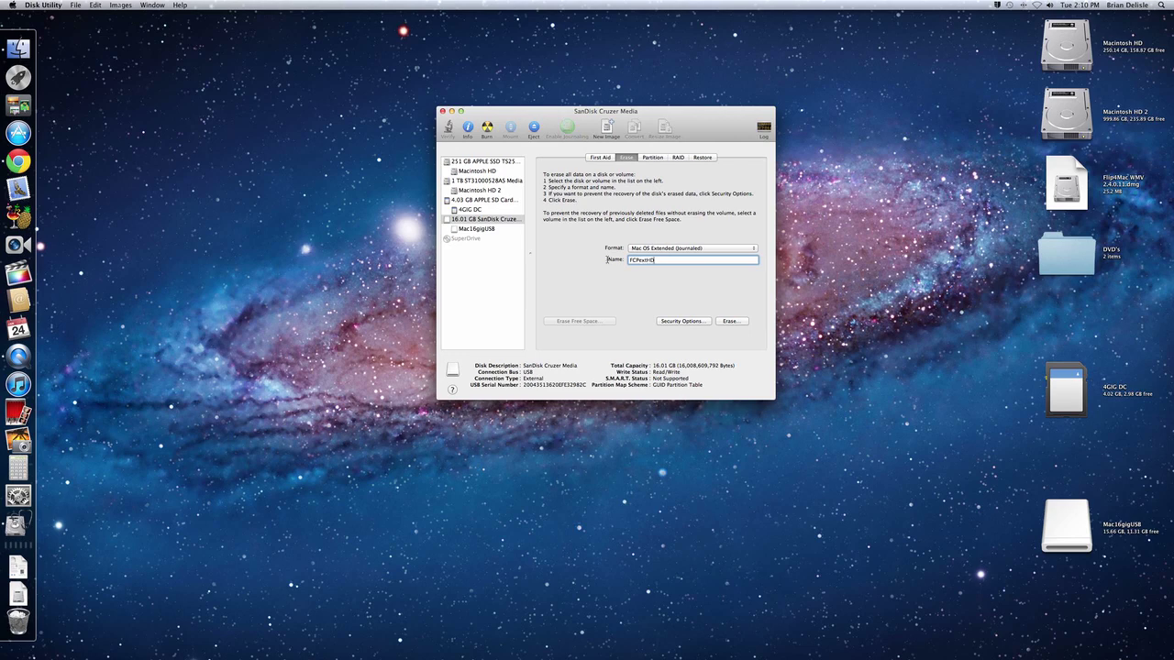
pyautogui.click(733, 322)
pyautogui.click(682, 212)
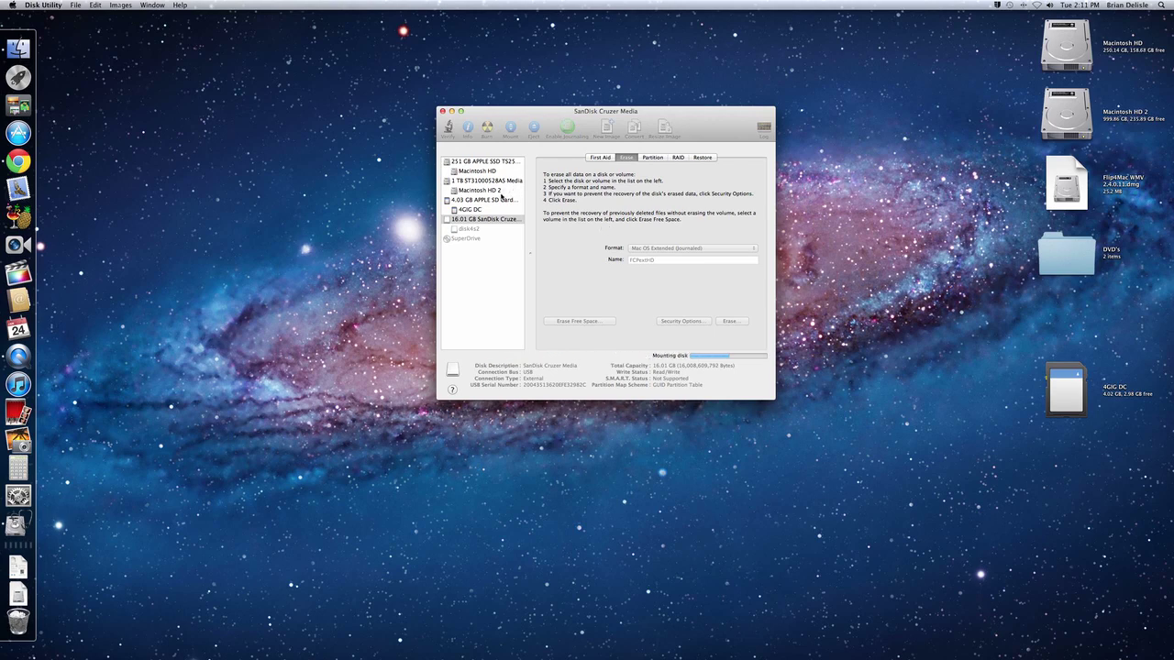
# - Quit Disk Utility, then start the Final Cut Pro X trial, dismissing the permission error and trial notice
pyautogui.click(442, 111)
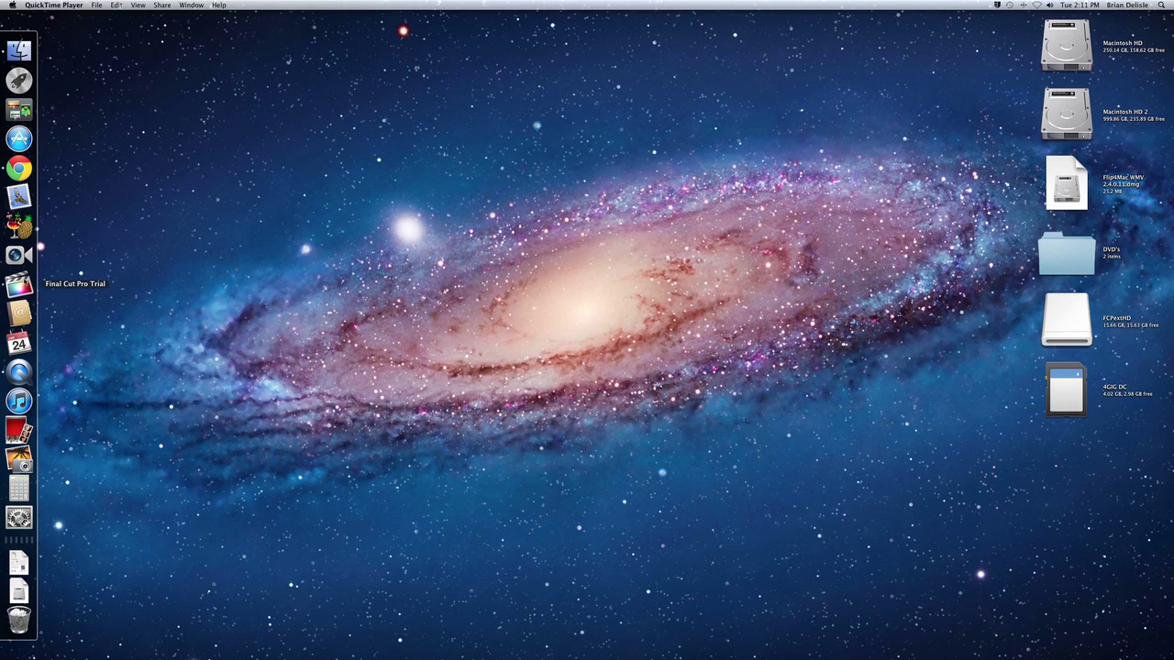
pyautogui.click(19, 285)
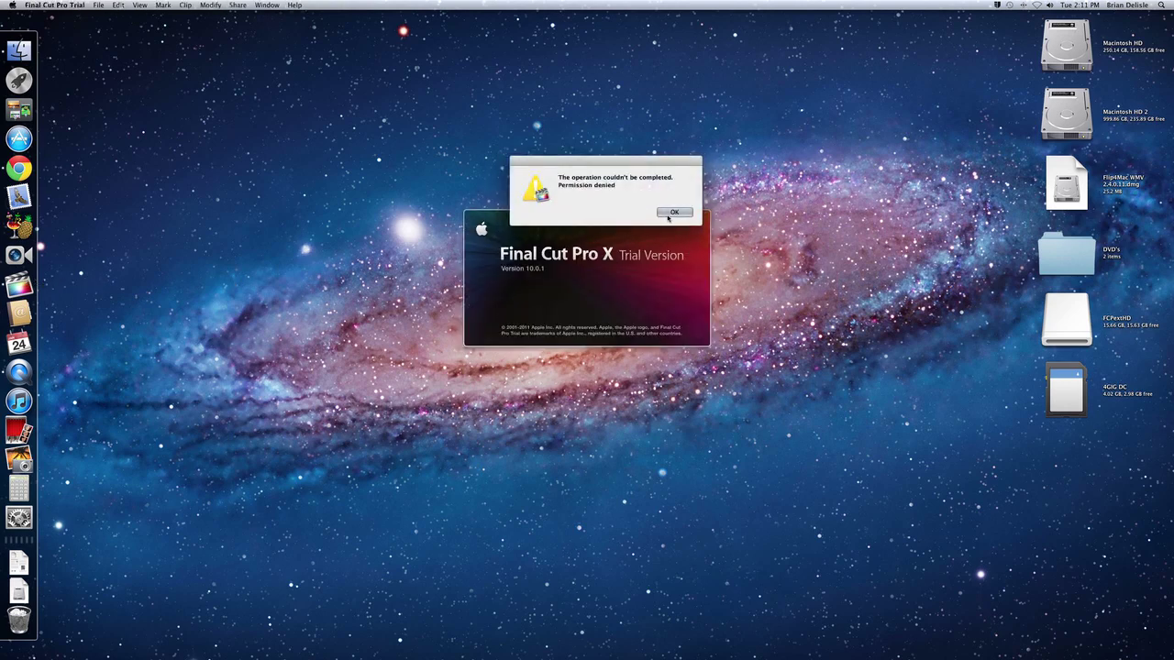
pyautogui.click(670, 212)
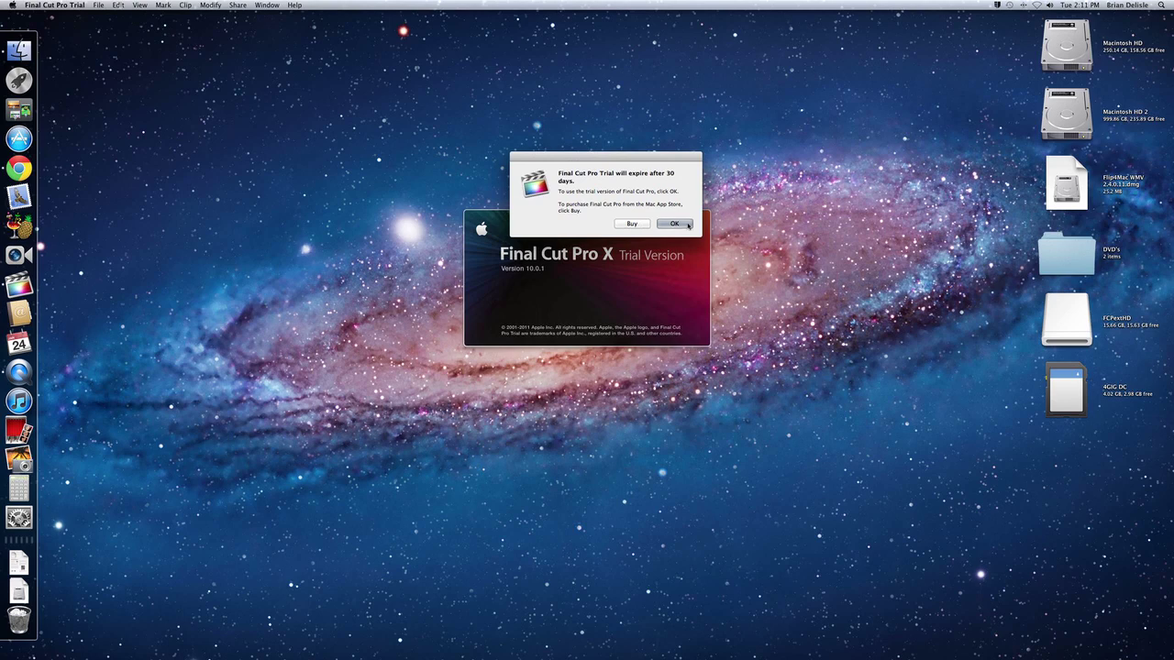
pyautogui.click(688, 226)
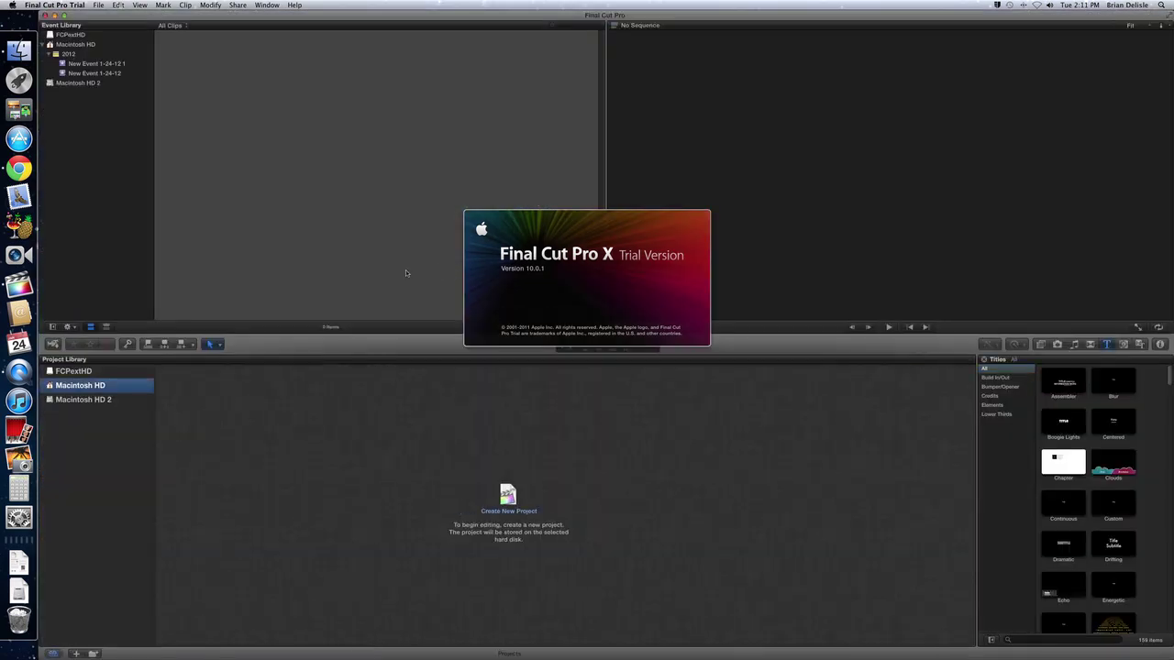
# - With FCPextHD selected in both libraries, add a new event named 'test ext evetns' under 2012
pyautogui.click(89, 373)
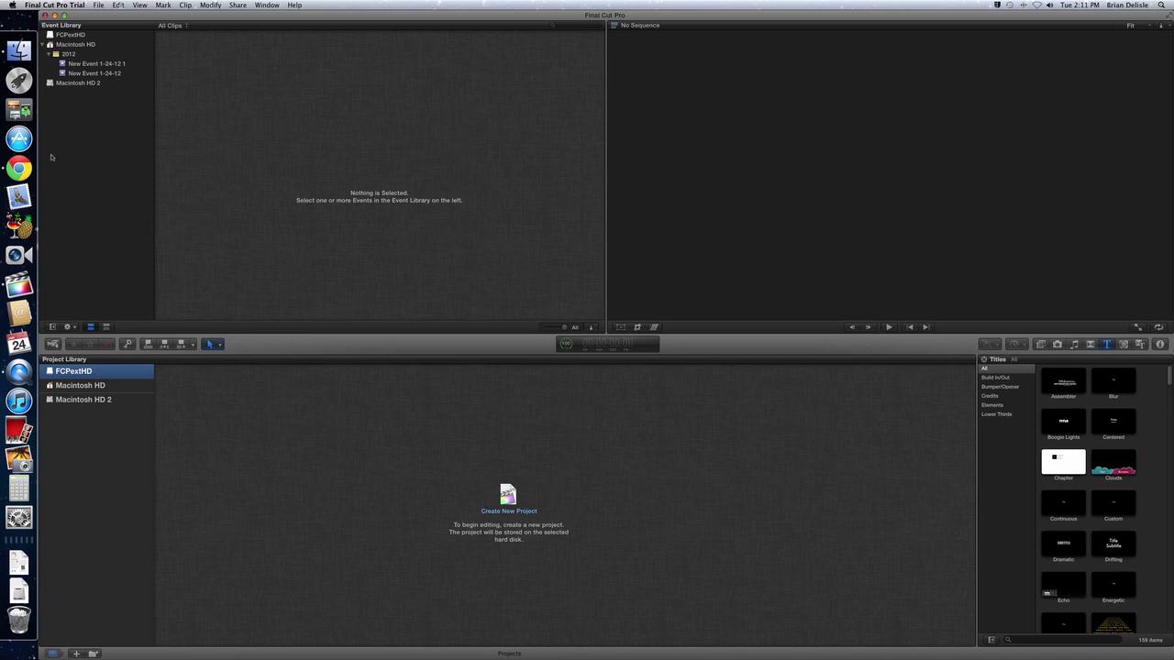
pyautogui.click(72, 37)
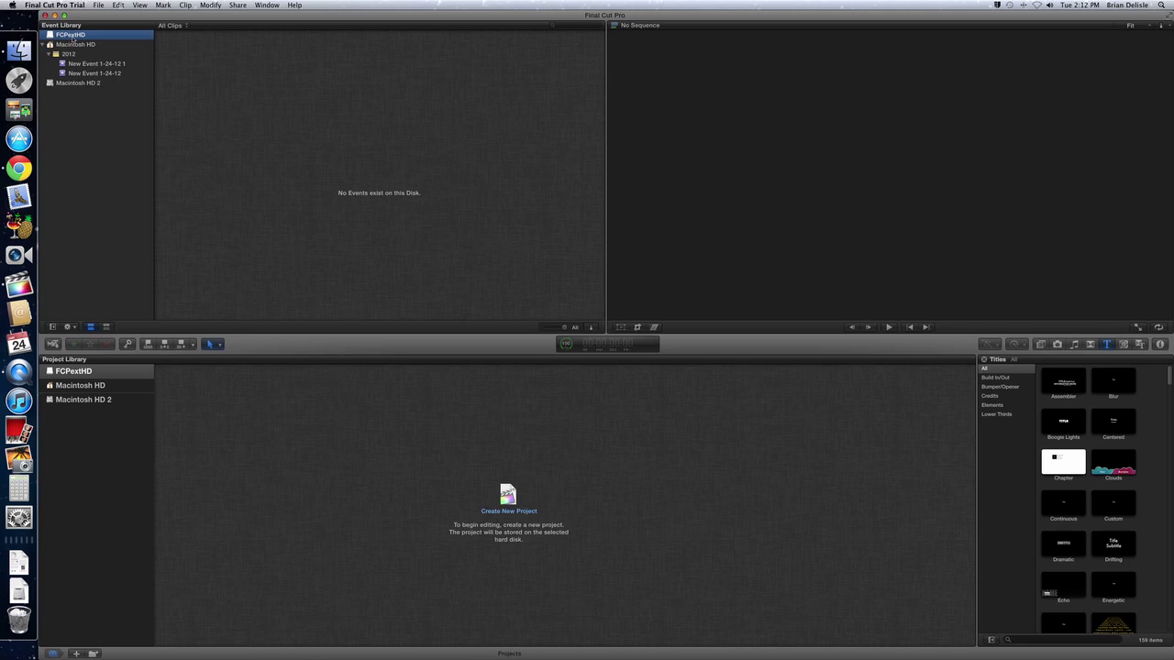
pyautogui.click(98, 5)
pyautogui.click(110, 38)
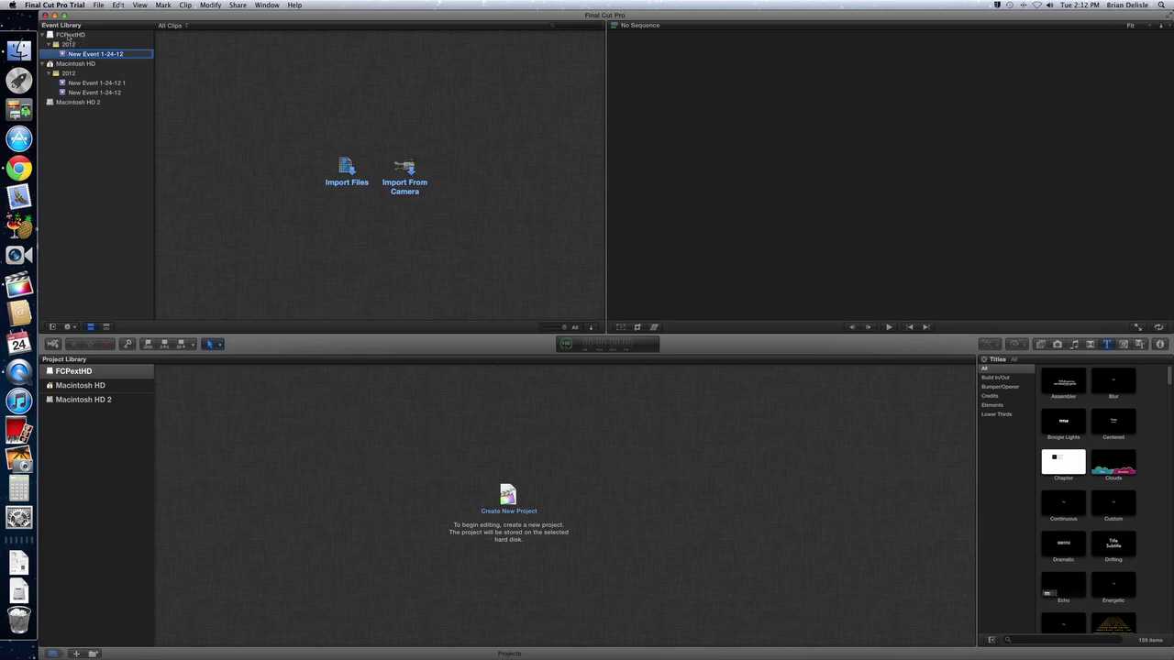
pyautogui.write('In')
pyautogui.write('st ext event')
pyautogui.press('Return')
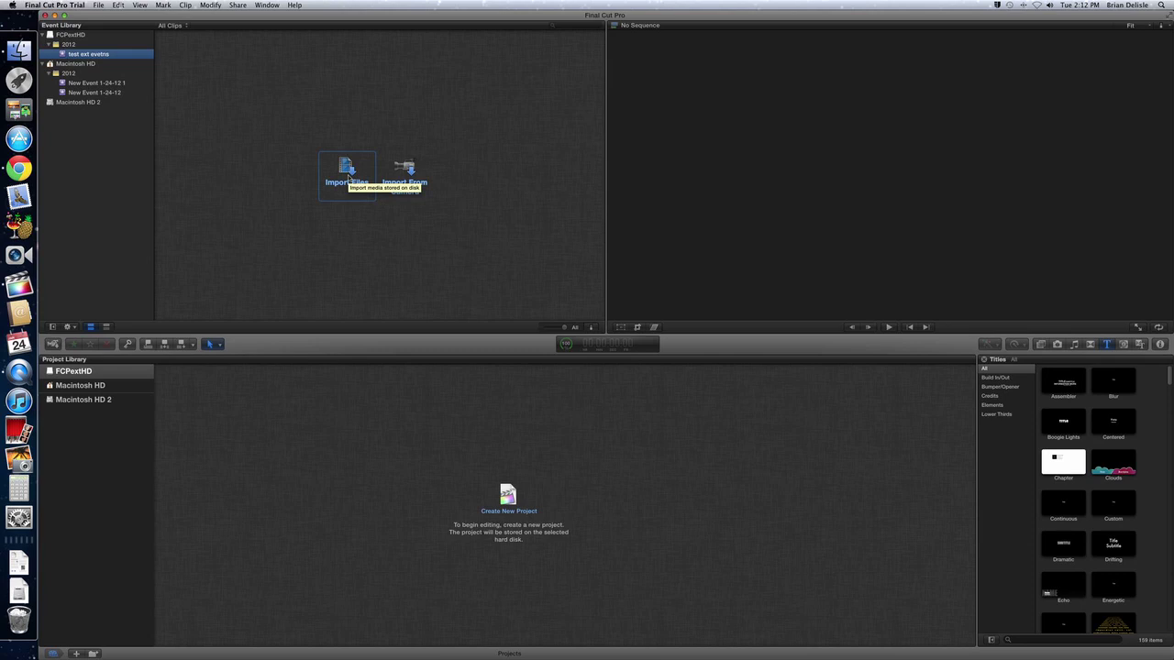
# - Import Deantake2h264.mov from the 4GIG DC card, adding it to the existing 'test ext evetns' event
pyautogui.click(346, 174)
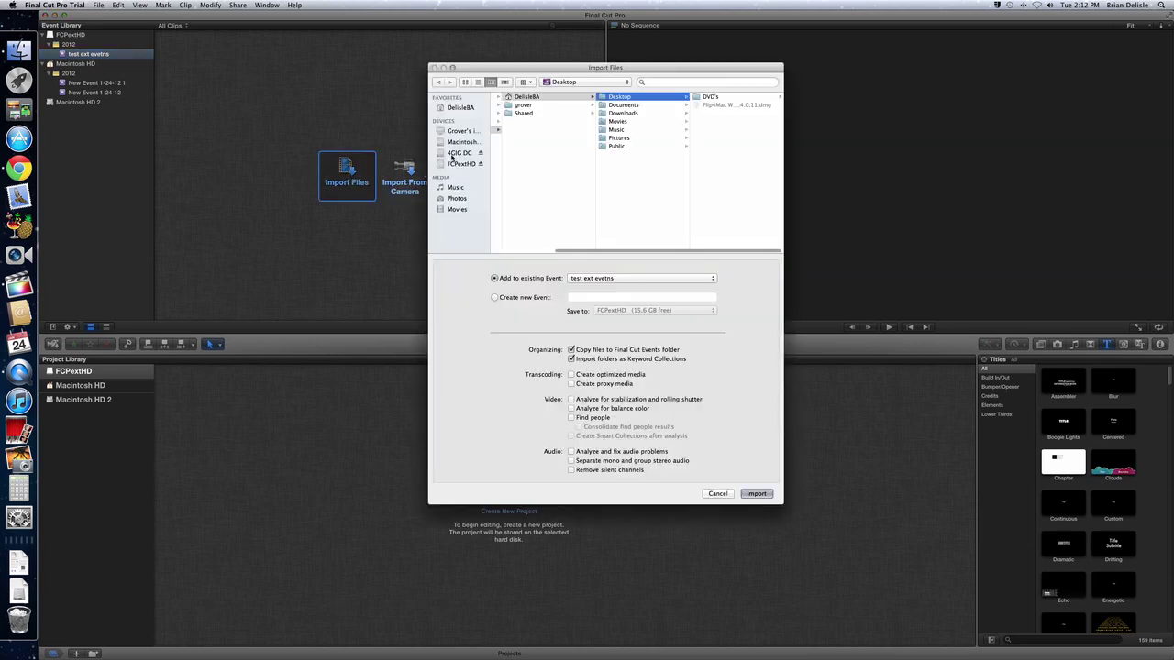
pyautogui.click(452, 156)
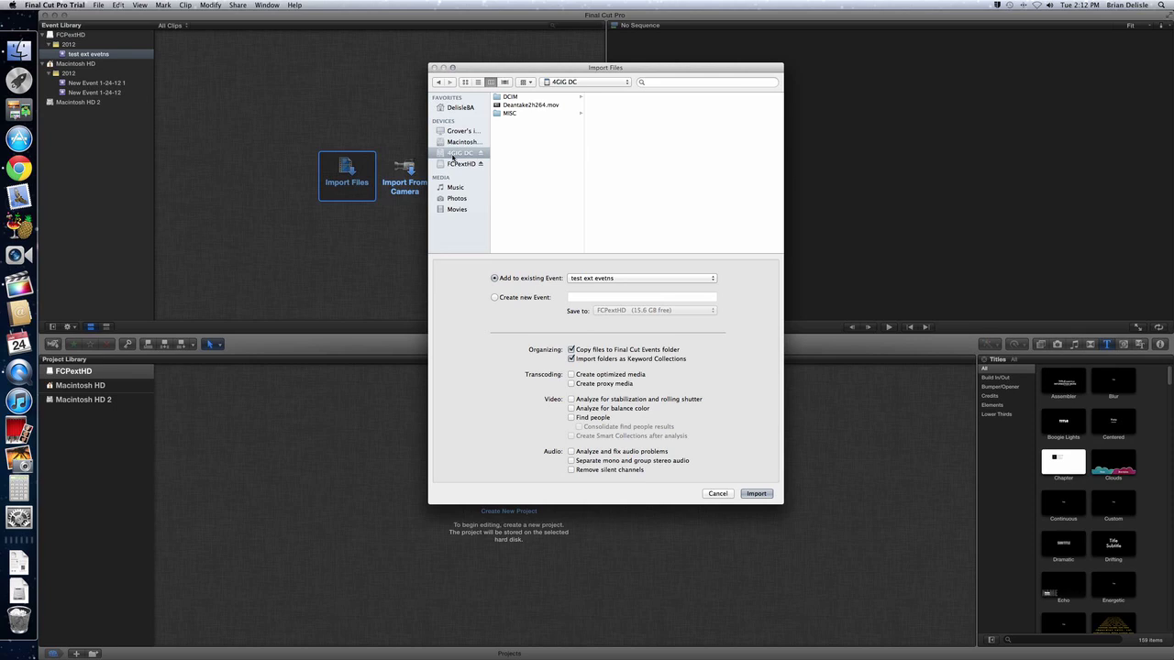
pyautogui.click(533, 106)
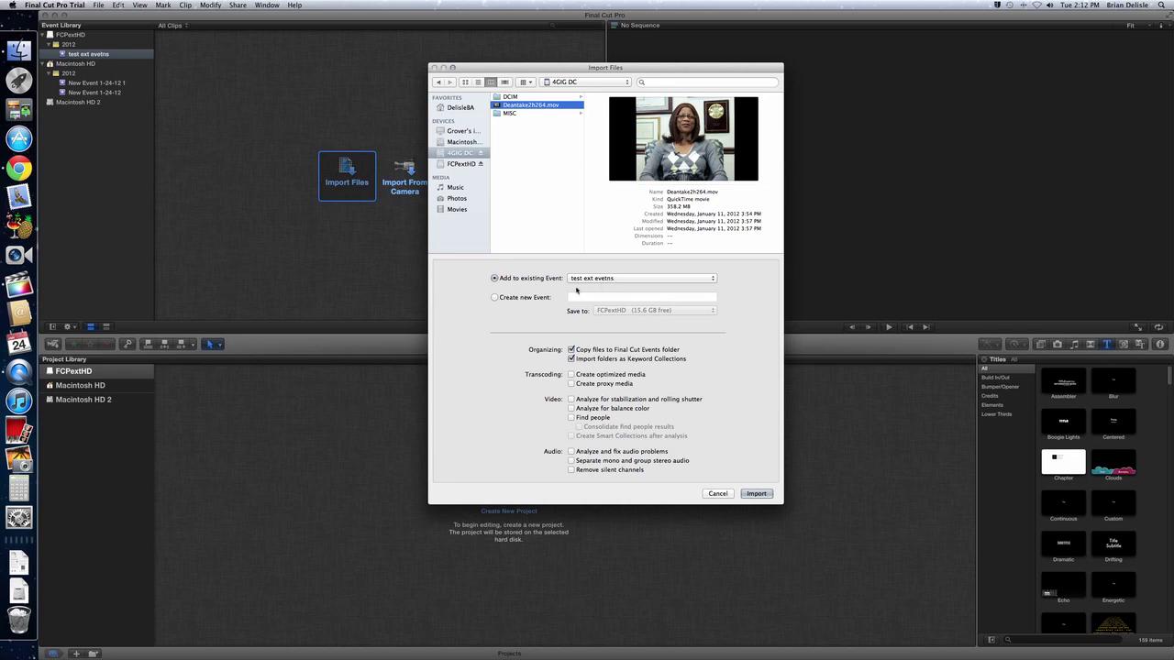
pyautogui.click(495, 297)
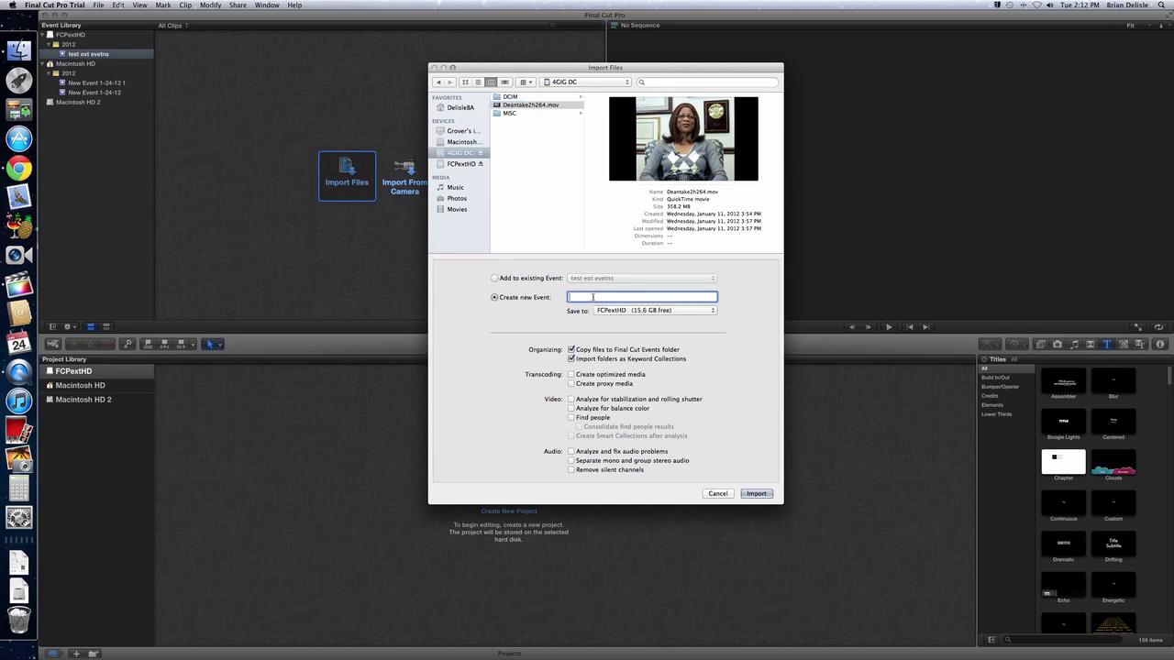
pyautogui.click(613, 311)
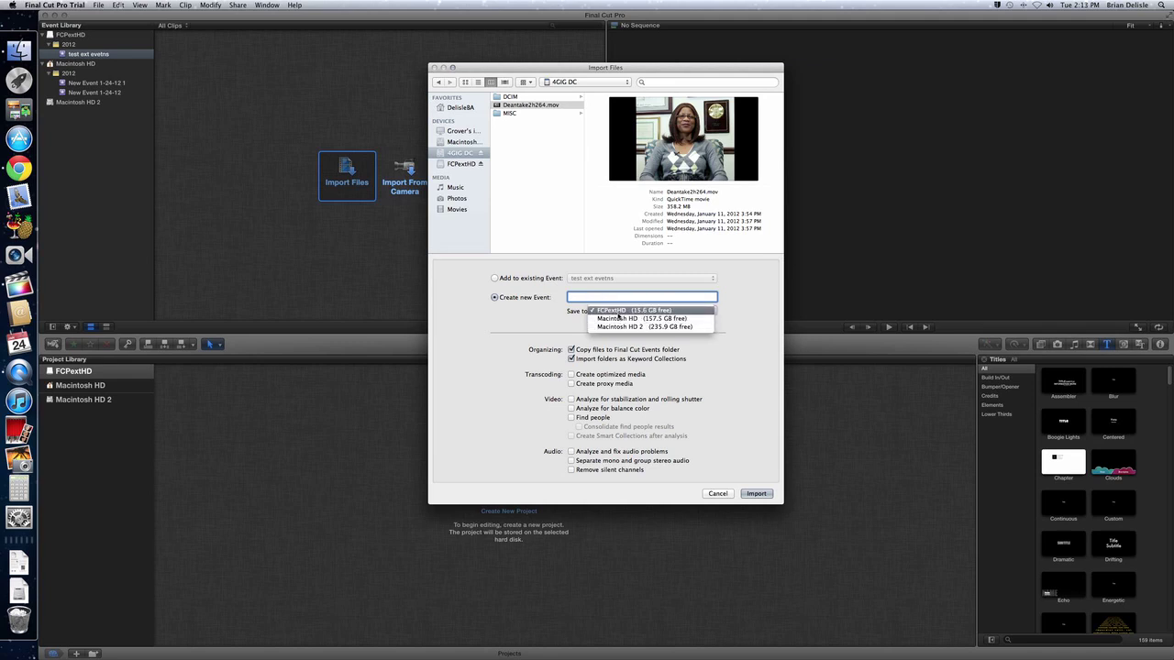
pyautogui.click(613, 311)
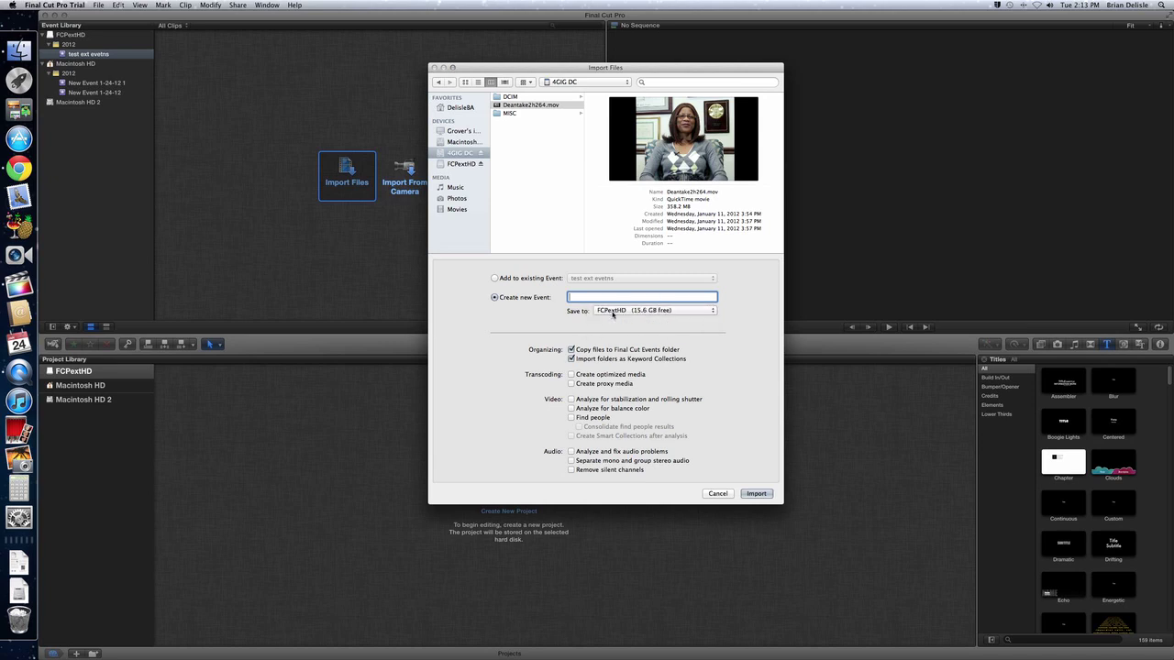
pyautogui.click(536, 281)
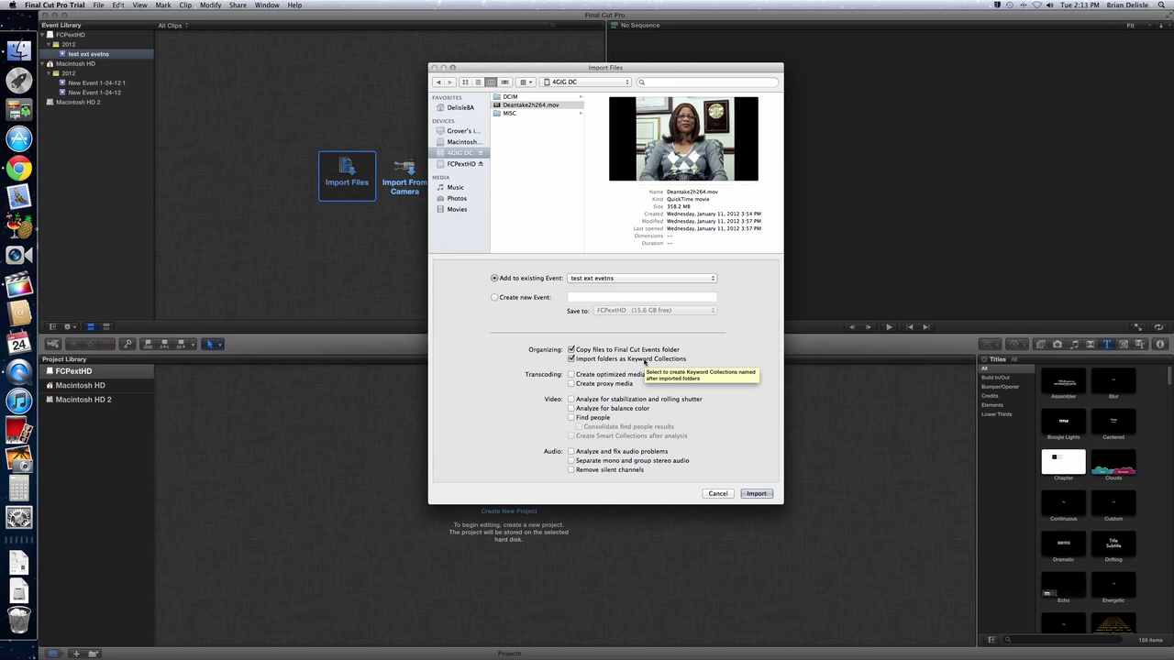
pyautogui.click(757, 494)
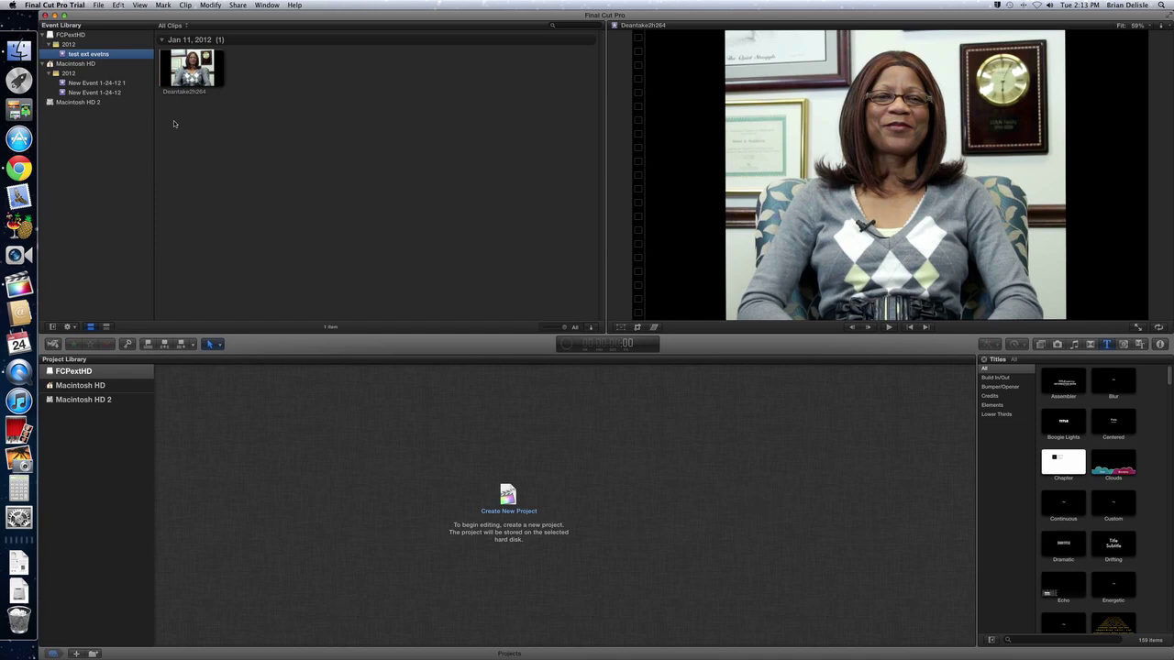
# - Make an empty project 'Project 1 on ext HD' with 'test ext evetns' as default event
pyautogui.click(508, 500)
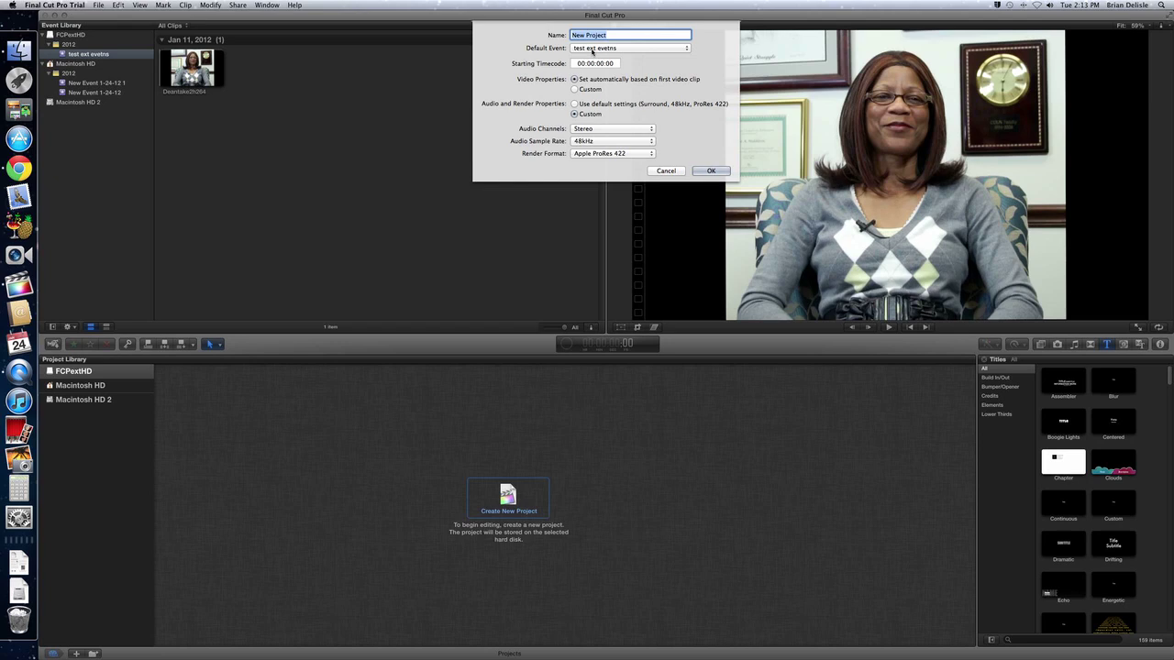
pyautogui.write('P')
pyautogui.write('ect 1 on ext HD')
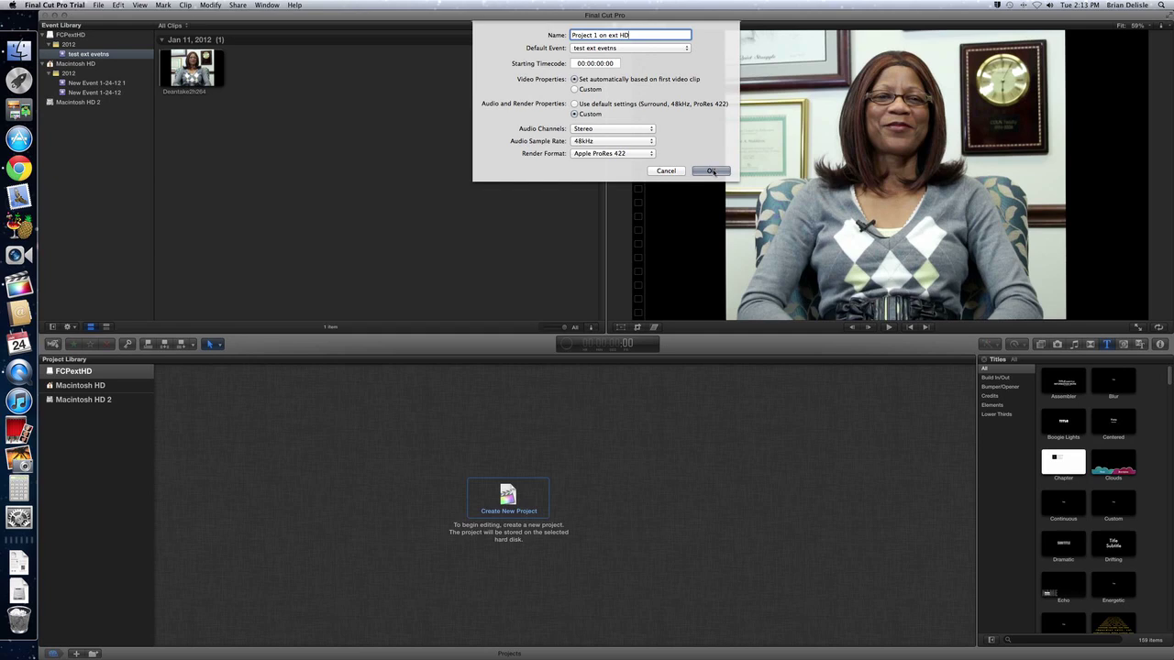
pyautogui.click(712, 171)
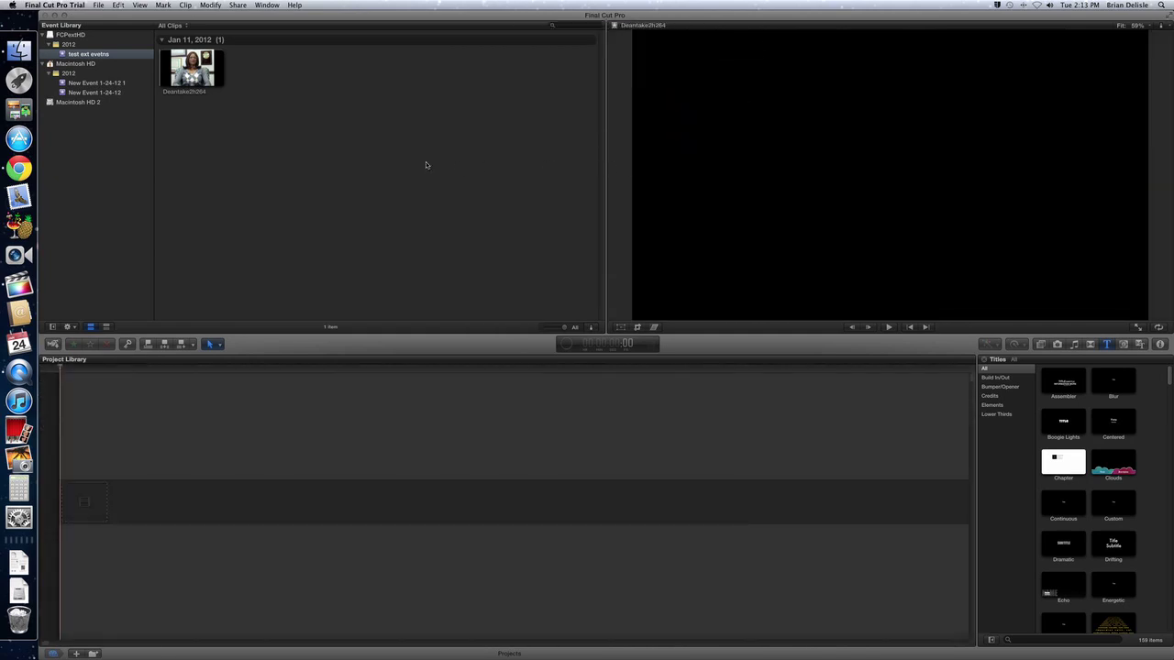
# - Append the Deantake2h264 clip to the timeline, then quit Final Cut Pro, cancelling once so the import finishes
pyautogui.click(197, 71)
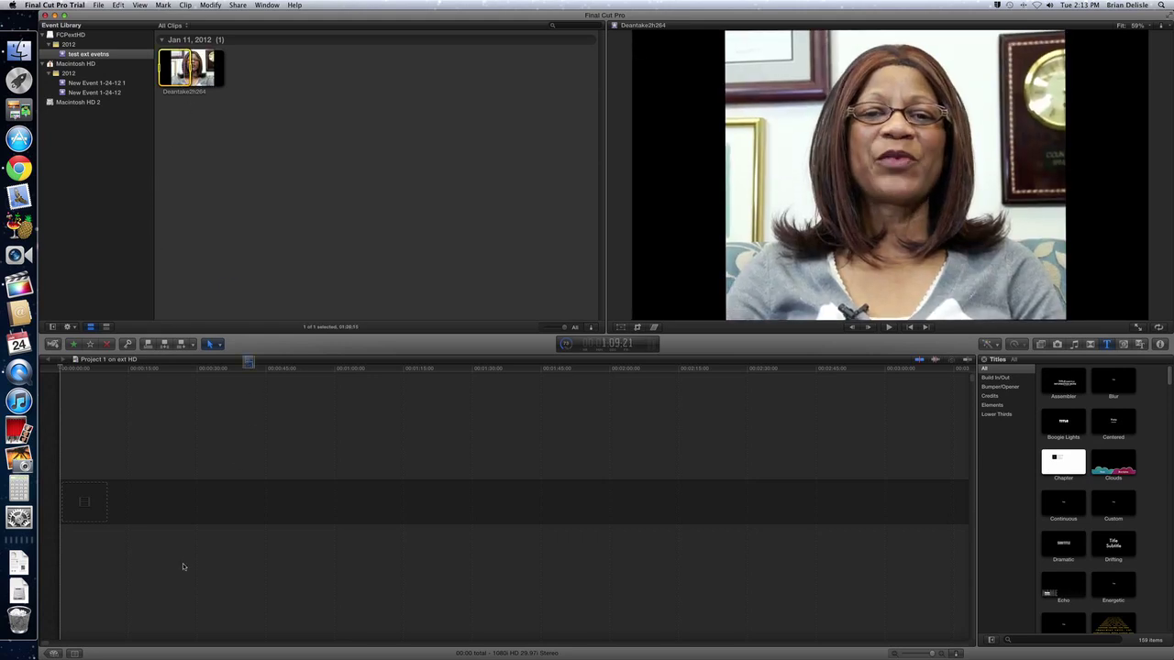
pyautogui.press('e')
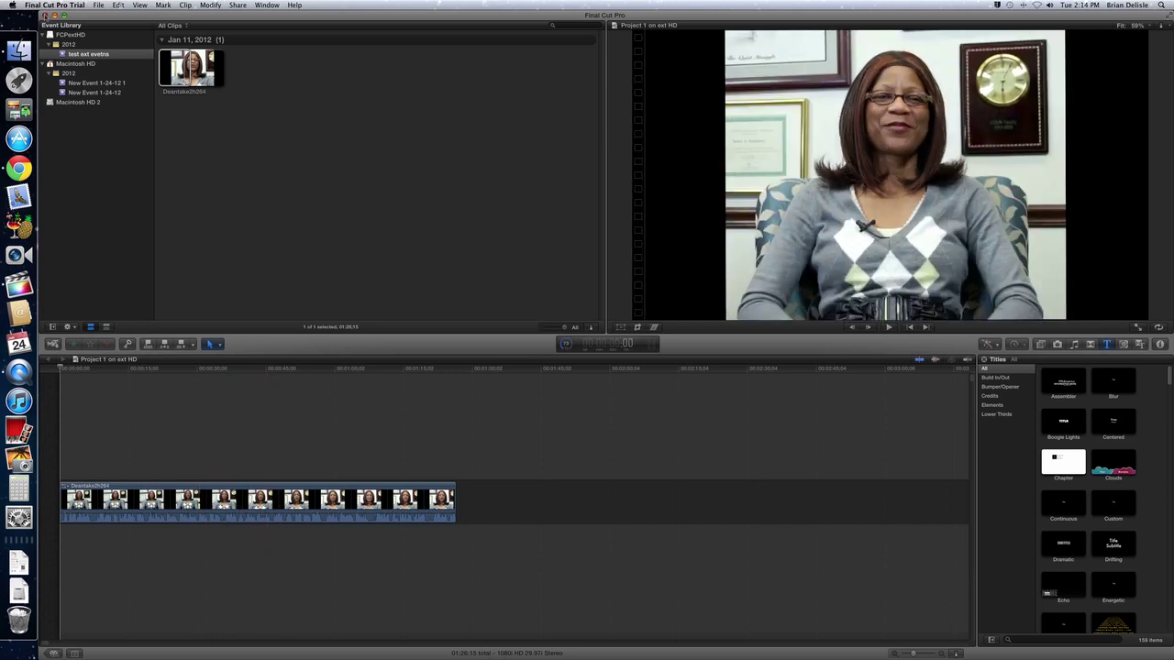
pyautogui.click(99, 4)
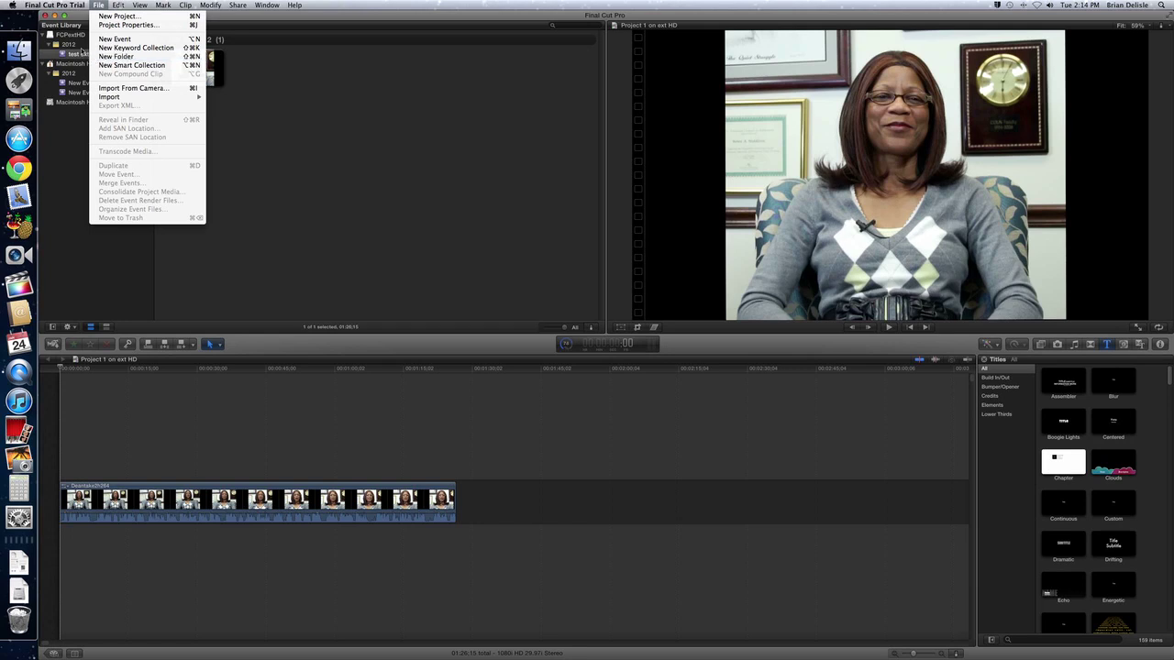
pyautogui.click(78, 17)
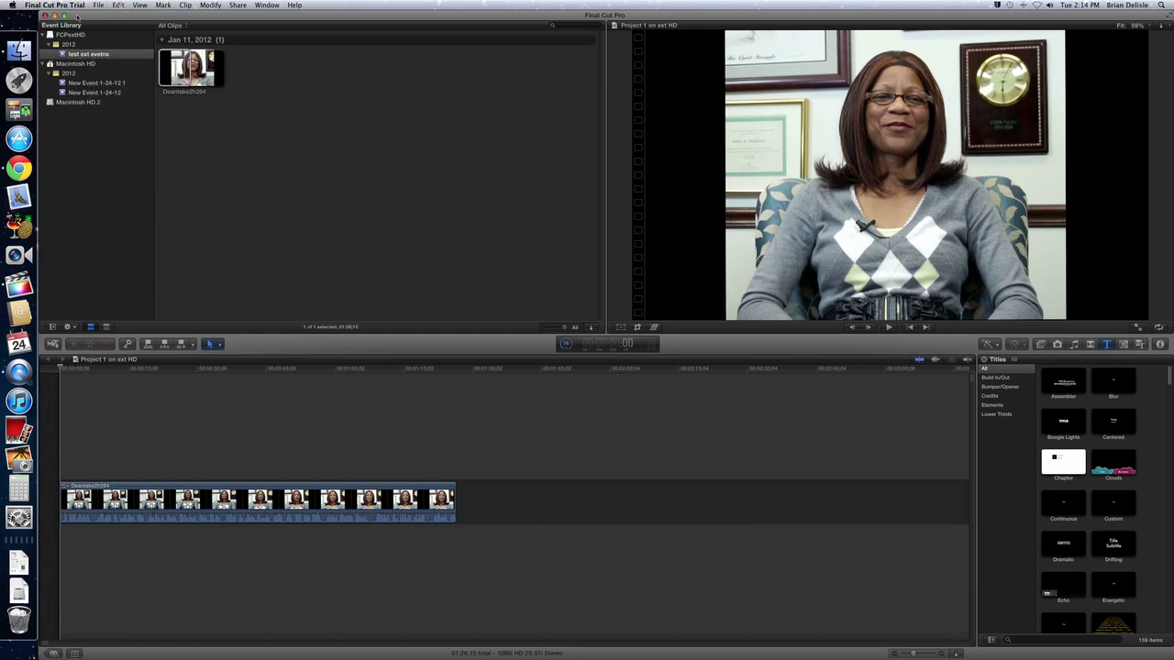
pyautogui.click(44, 16)
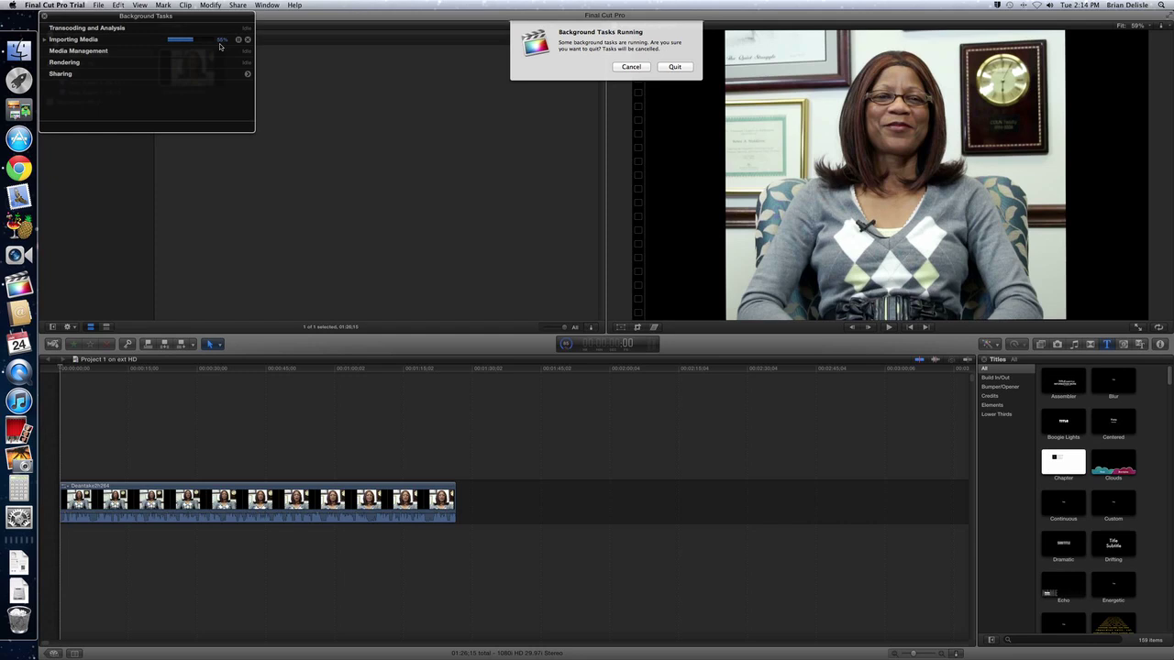
pyautogui.click(642, 67)
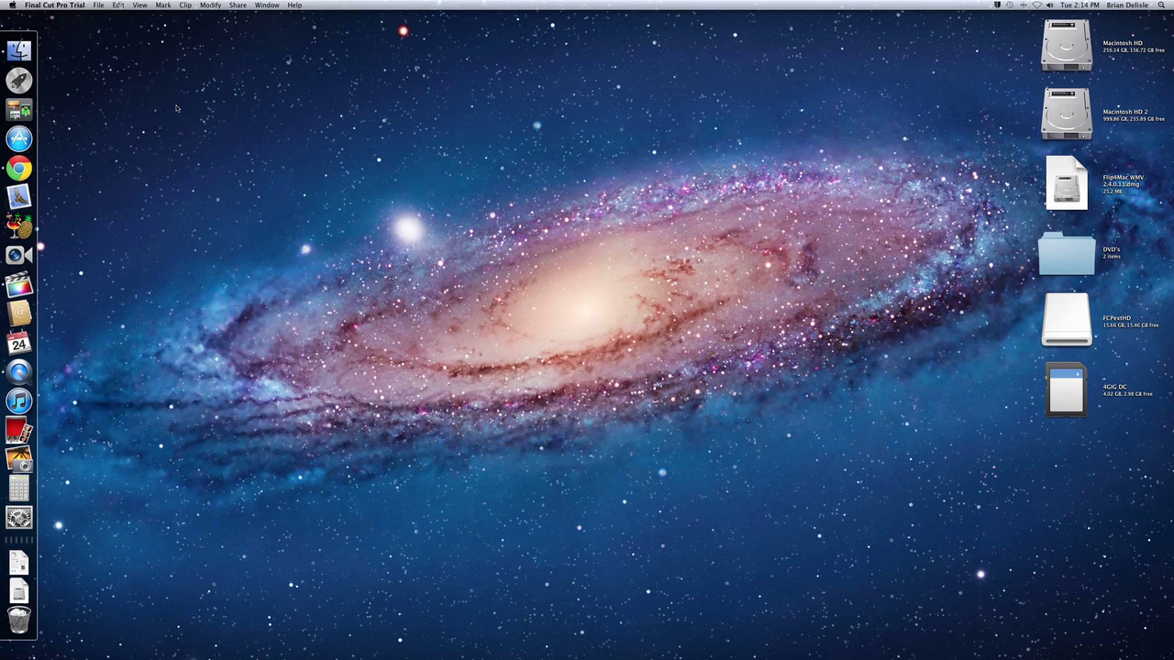
pyautogui.click(19, 57)
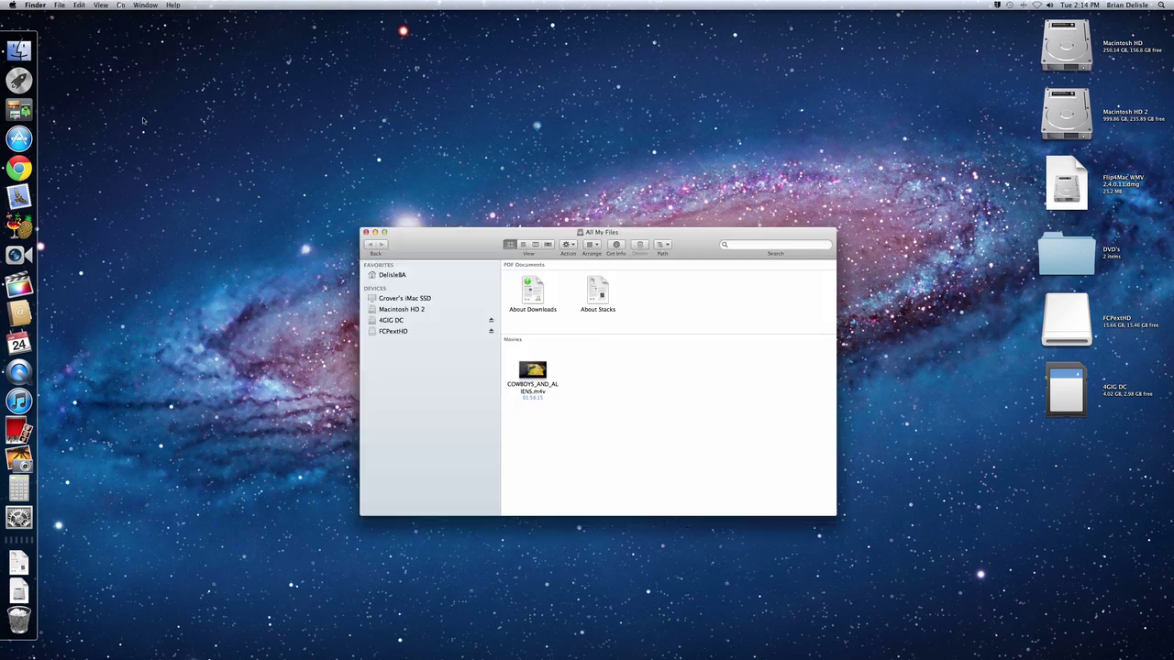
pyautogui.click(392, 332)
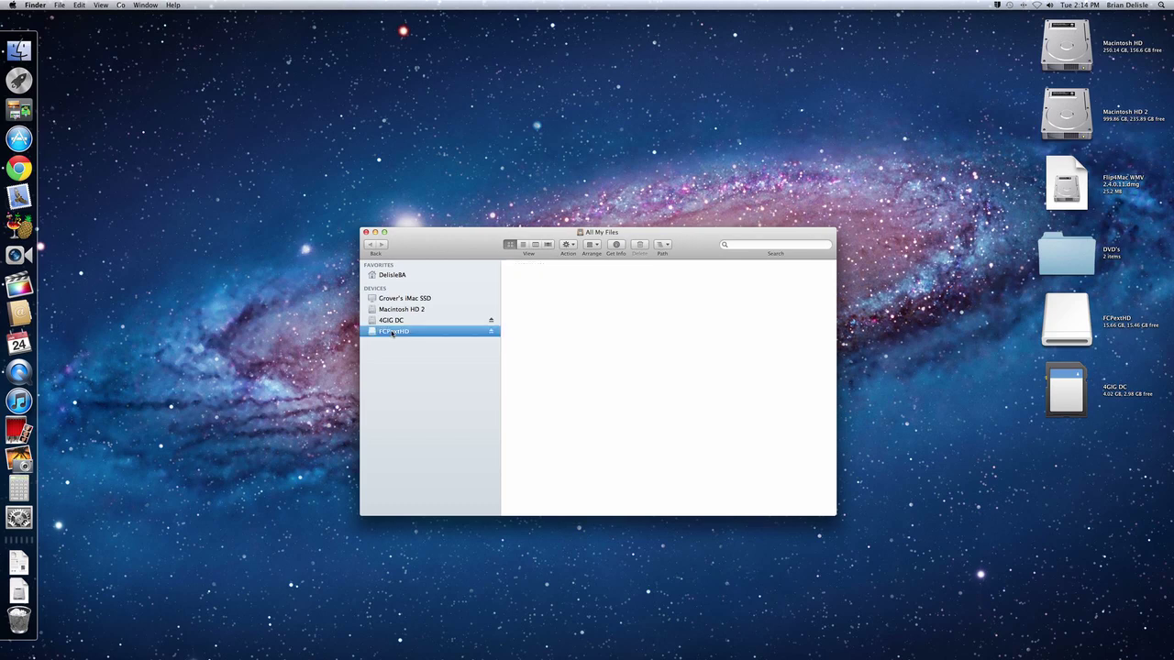
pyautogui.click(534, 245)
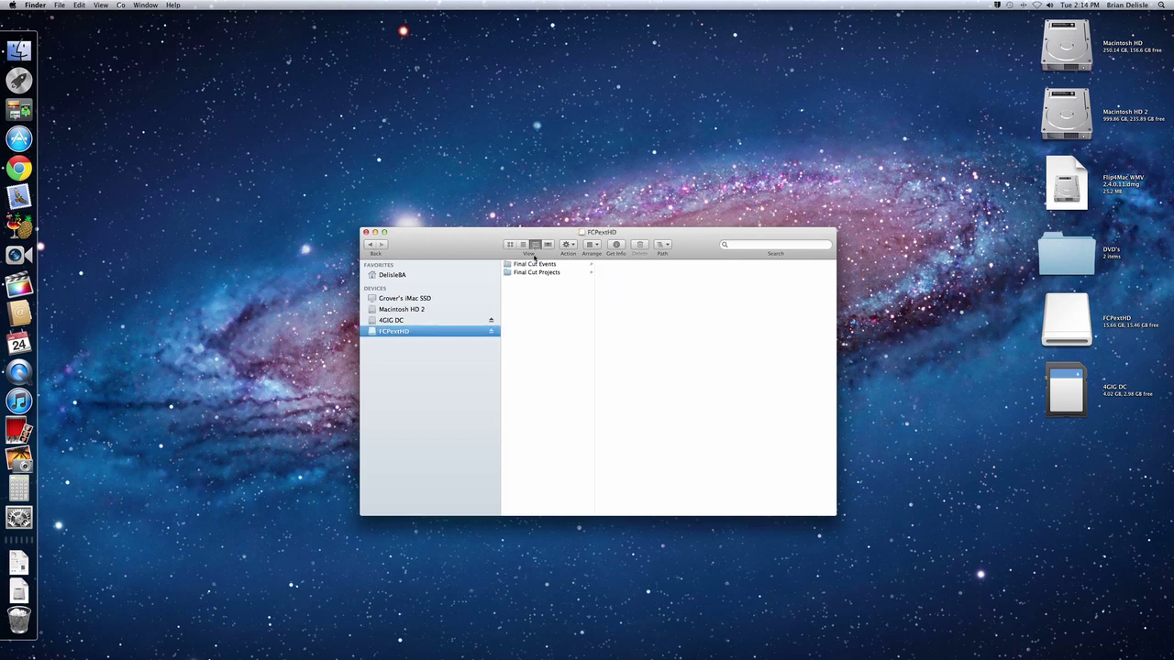
pyautogui.click(534, 266)
pyautogui.click(617, 265)
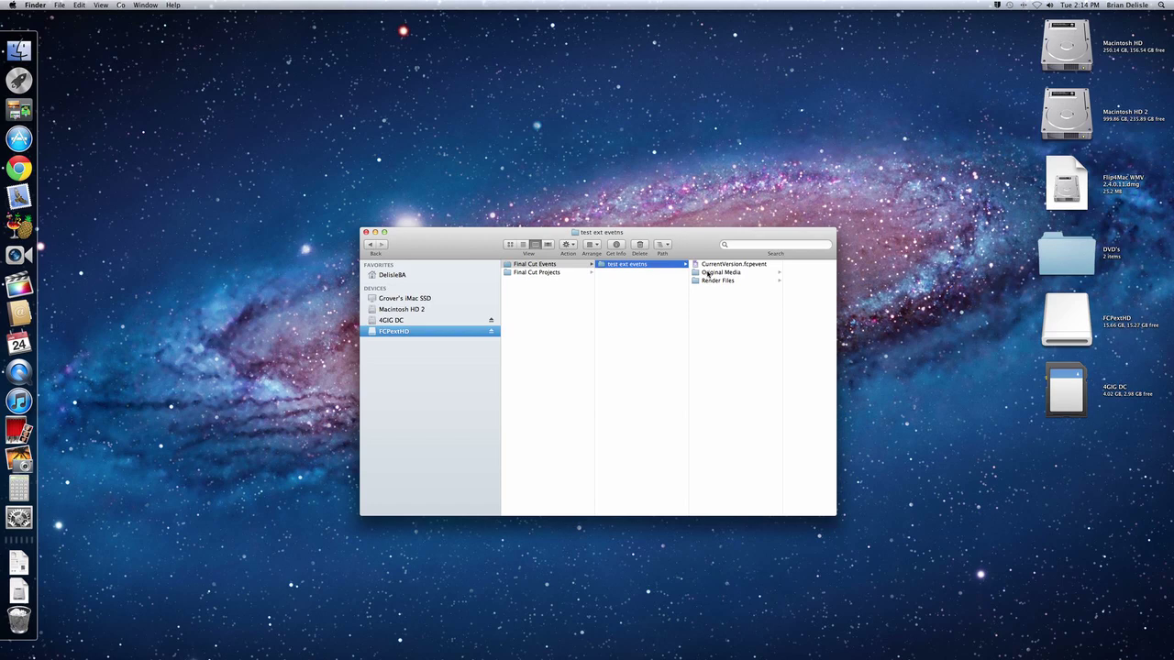
pyautogui.click(545, 273)
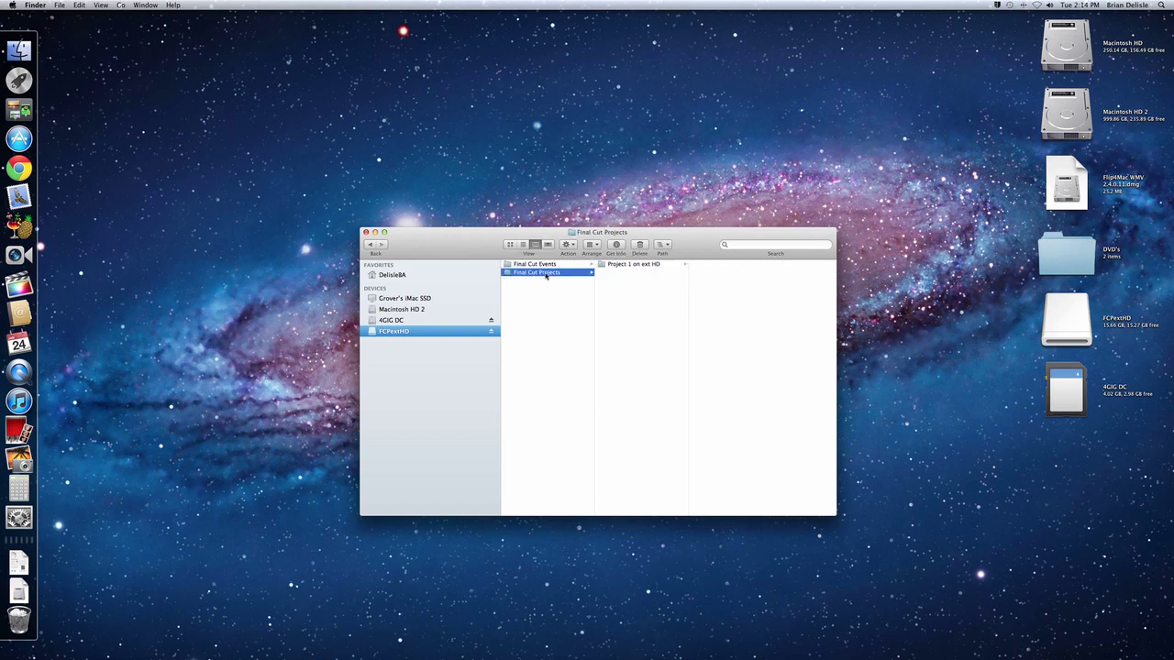
pyautogui.click(620, 265)
pyautogui.click(711, 265)
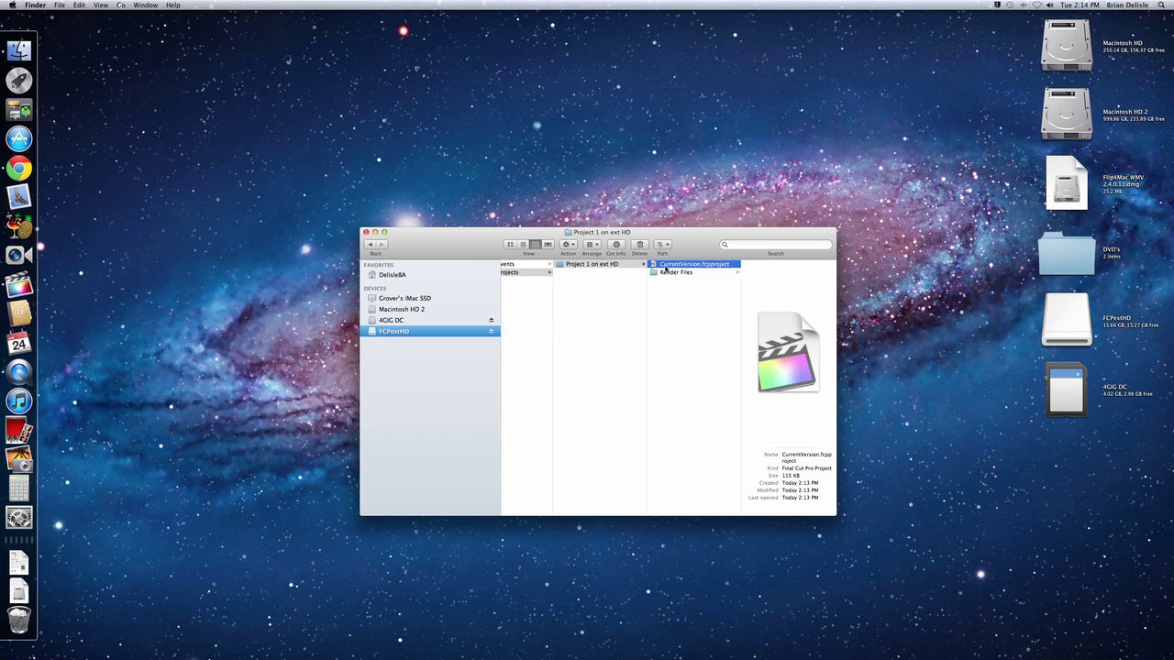
pyautogui.click(366, 232)
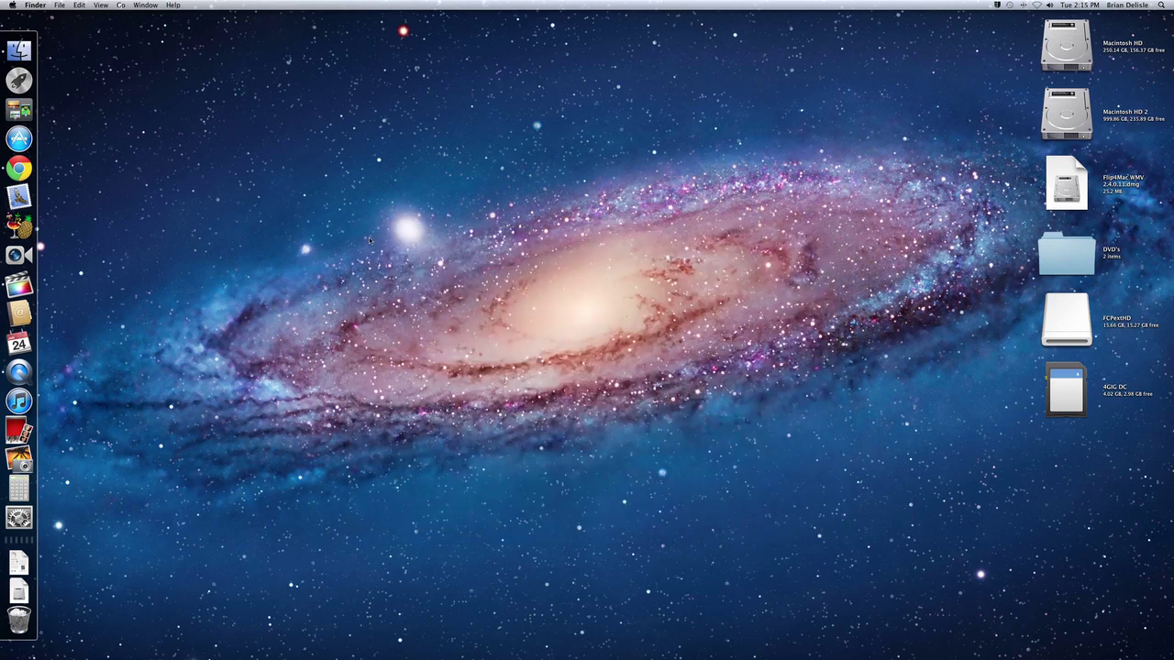
# - Reopen Final Cut Pro and select Project 1 on ext HD under FCPextHD in the Project Library
pyautogui.click(19, 285)
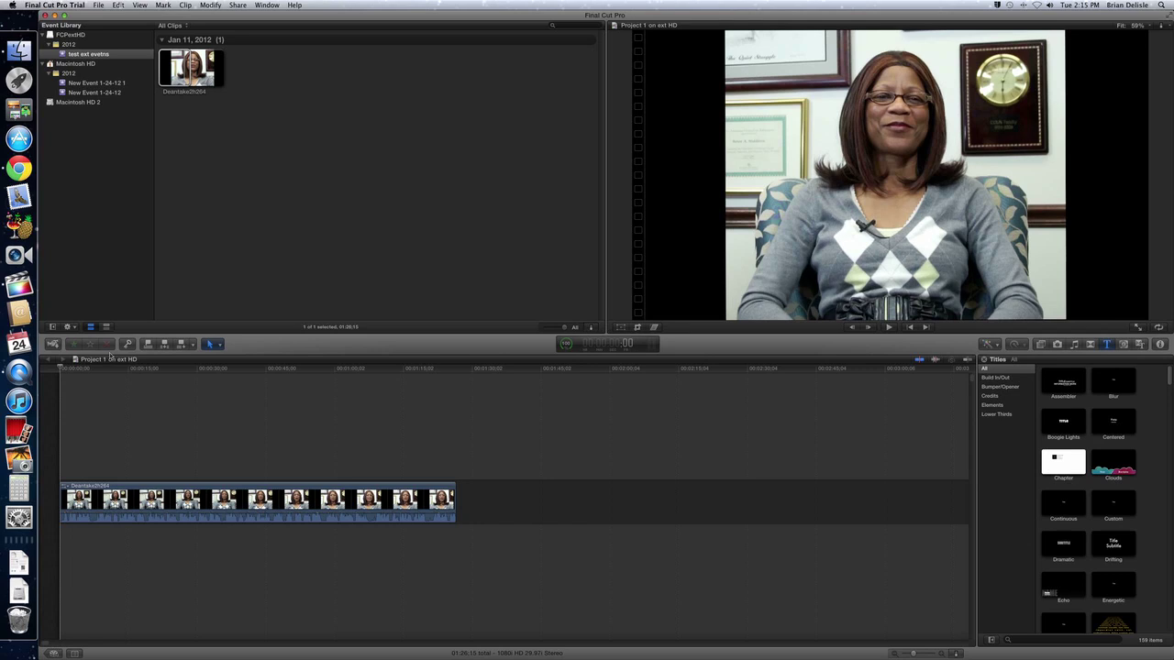
pyautogui.click(71, 35)
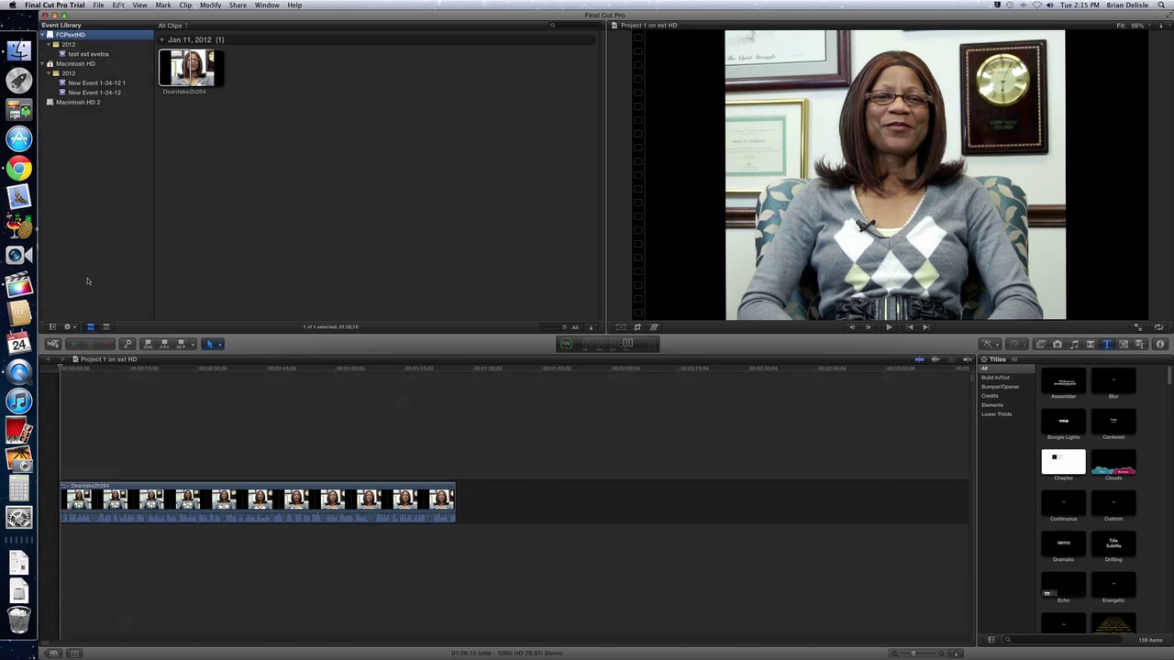
pyautogui.click(54, 653)
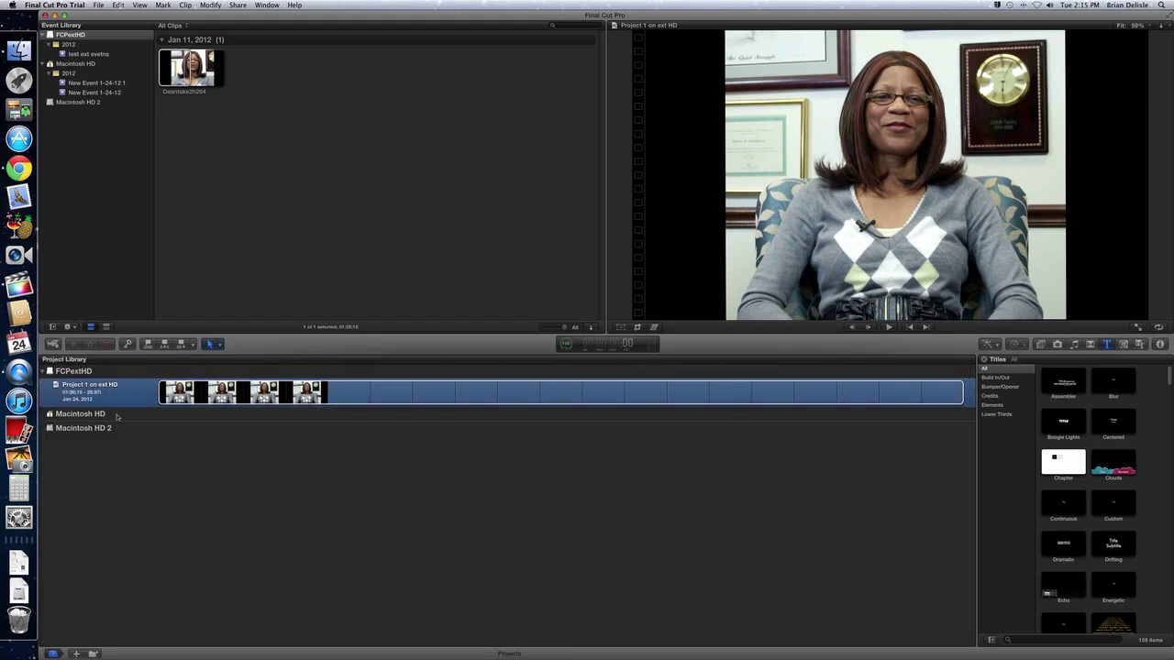
pyautogui.click(77, 372)
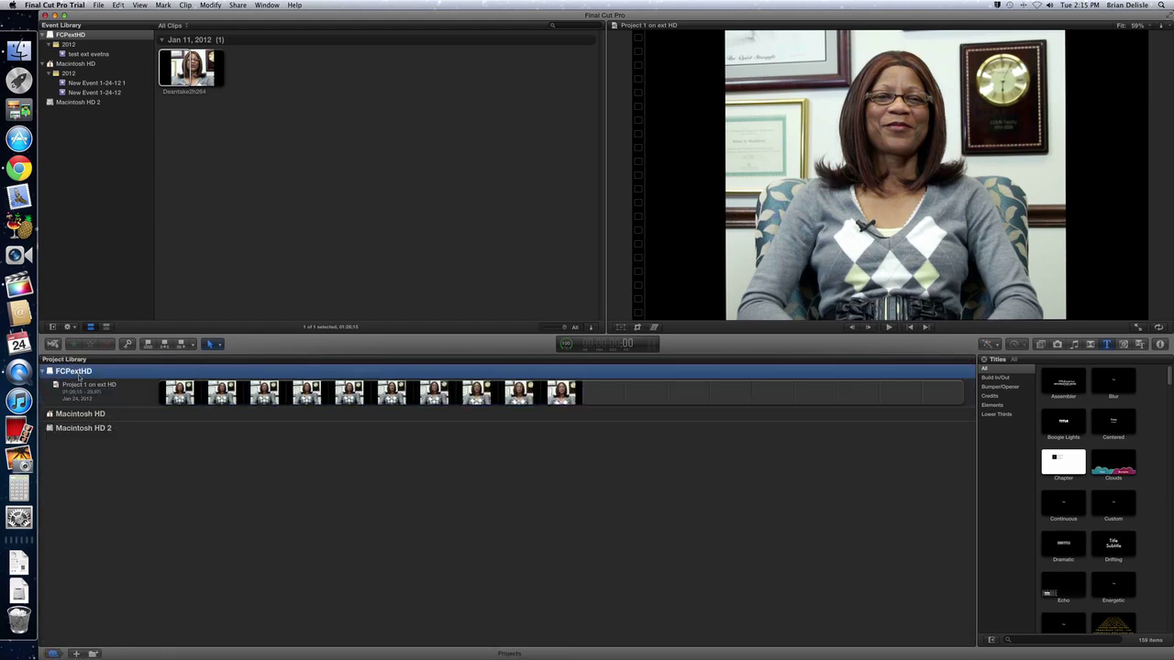
pyautogui.click(91, 391)
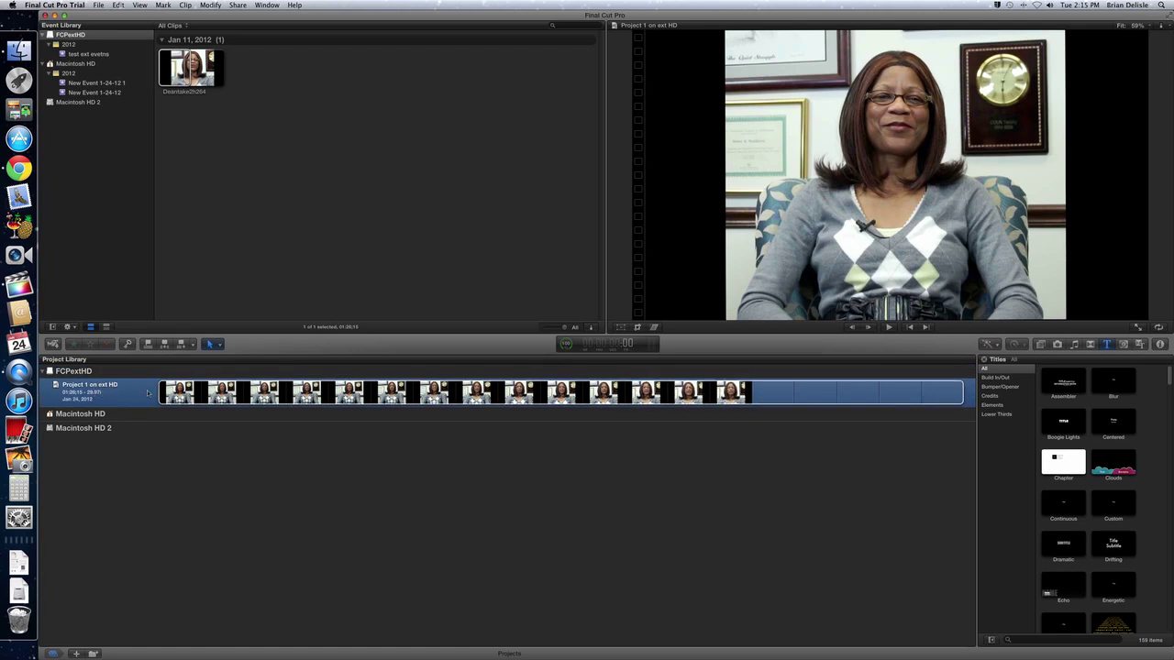